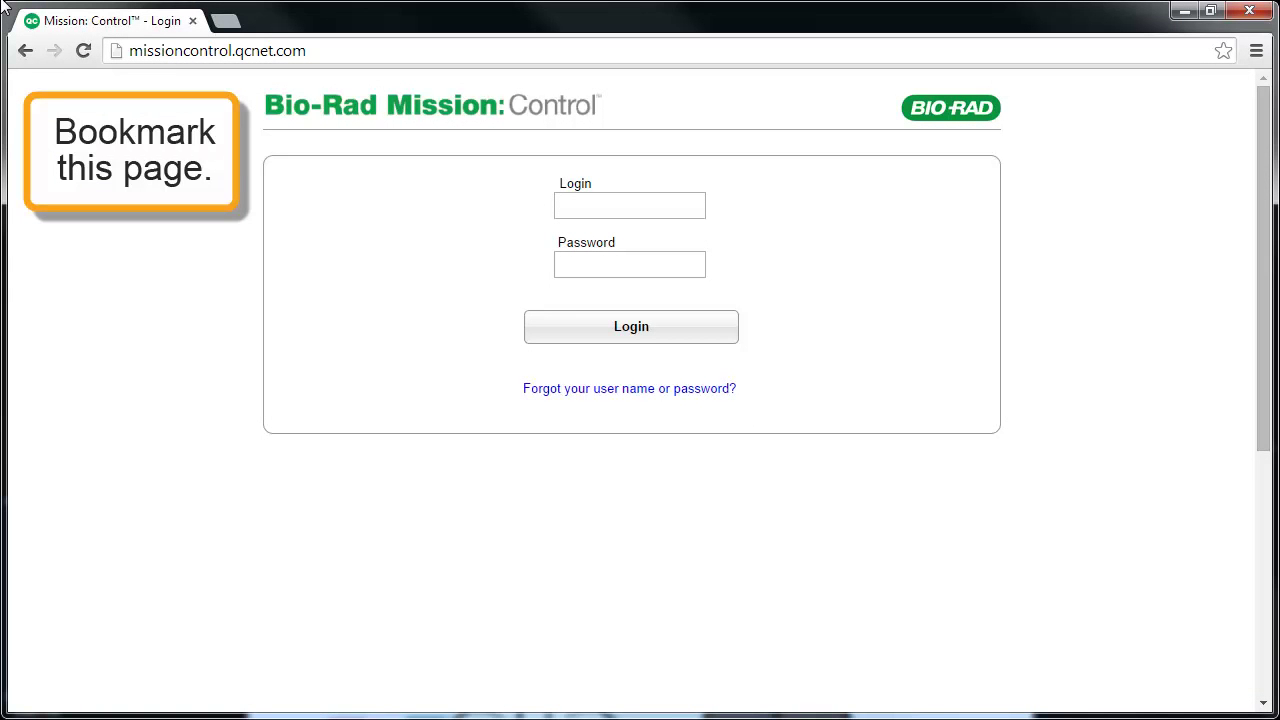
Bookmark the Mission:Control login page in Chrome under its default name.
left_click(1255, 55)
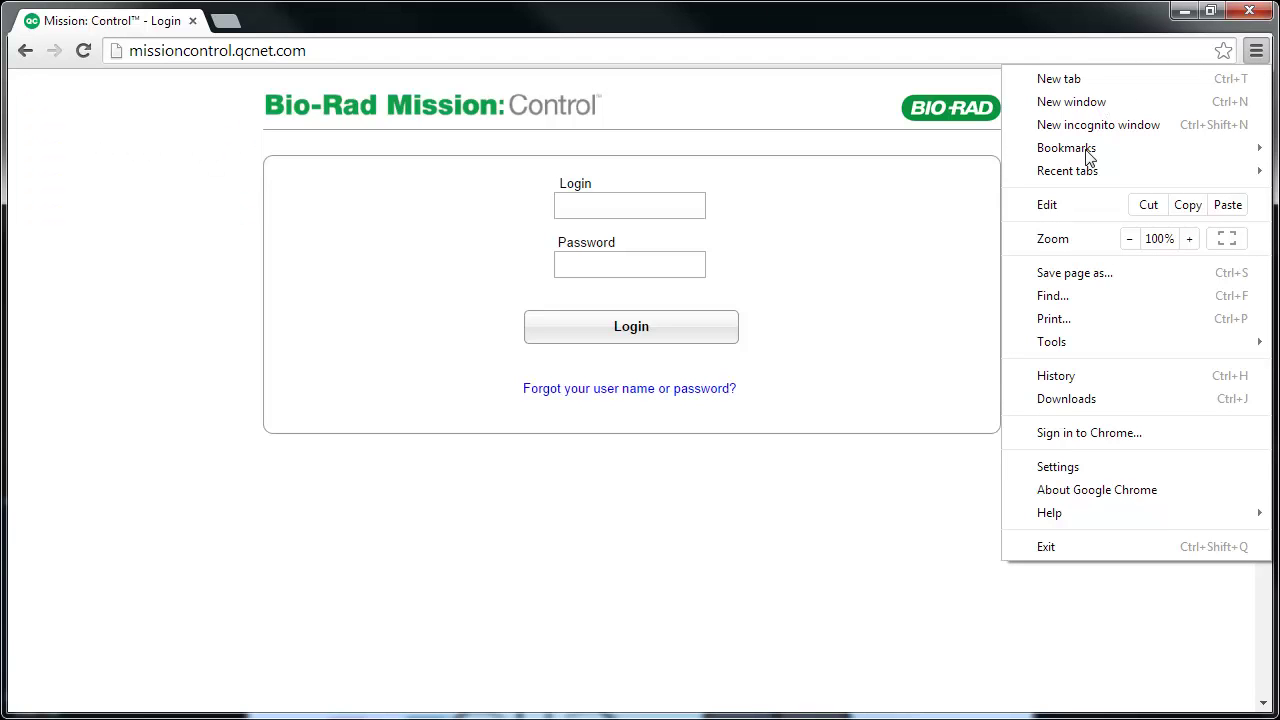
mouse_move(1087, 152)
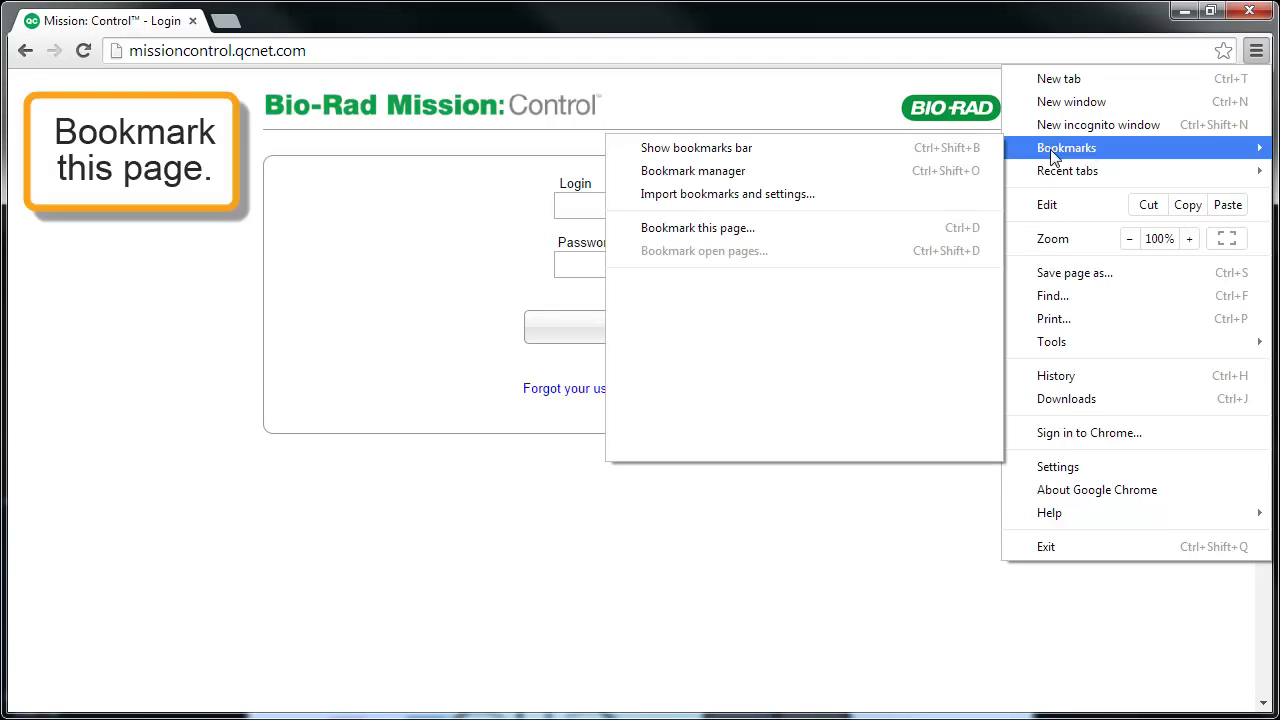
left_click(723, 233)
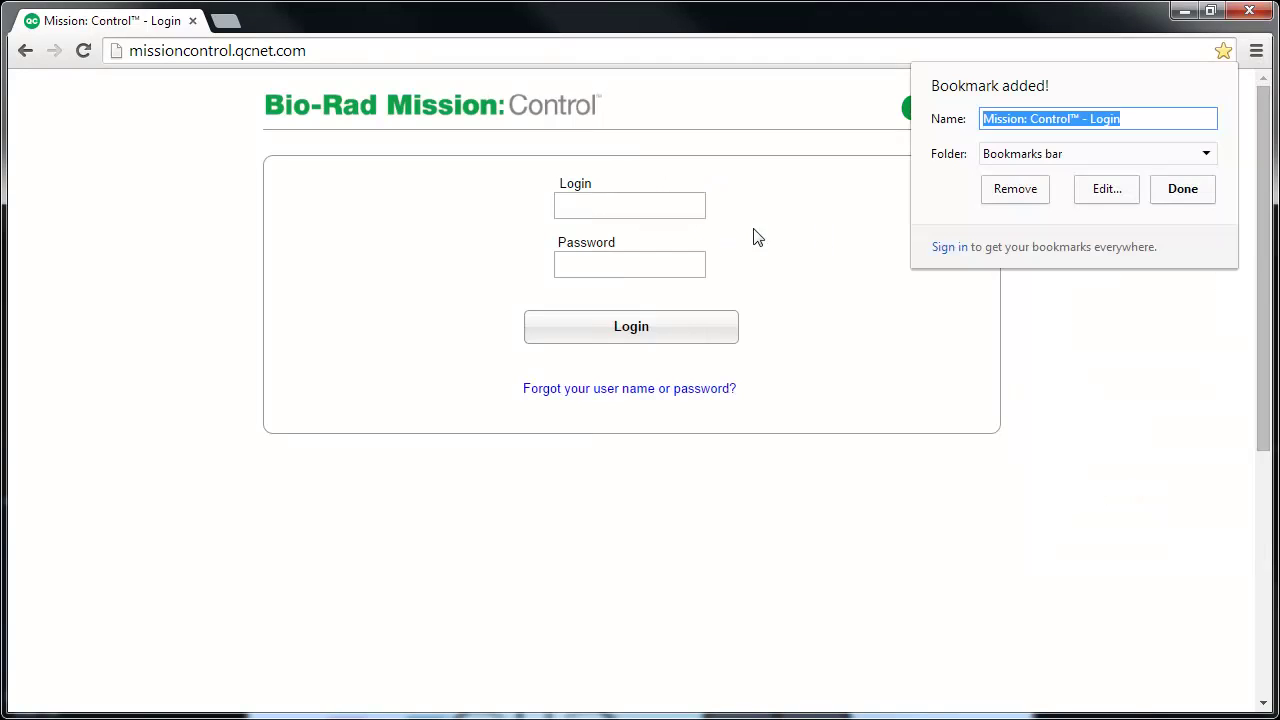
left_click(1183, 190)
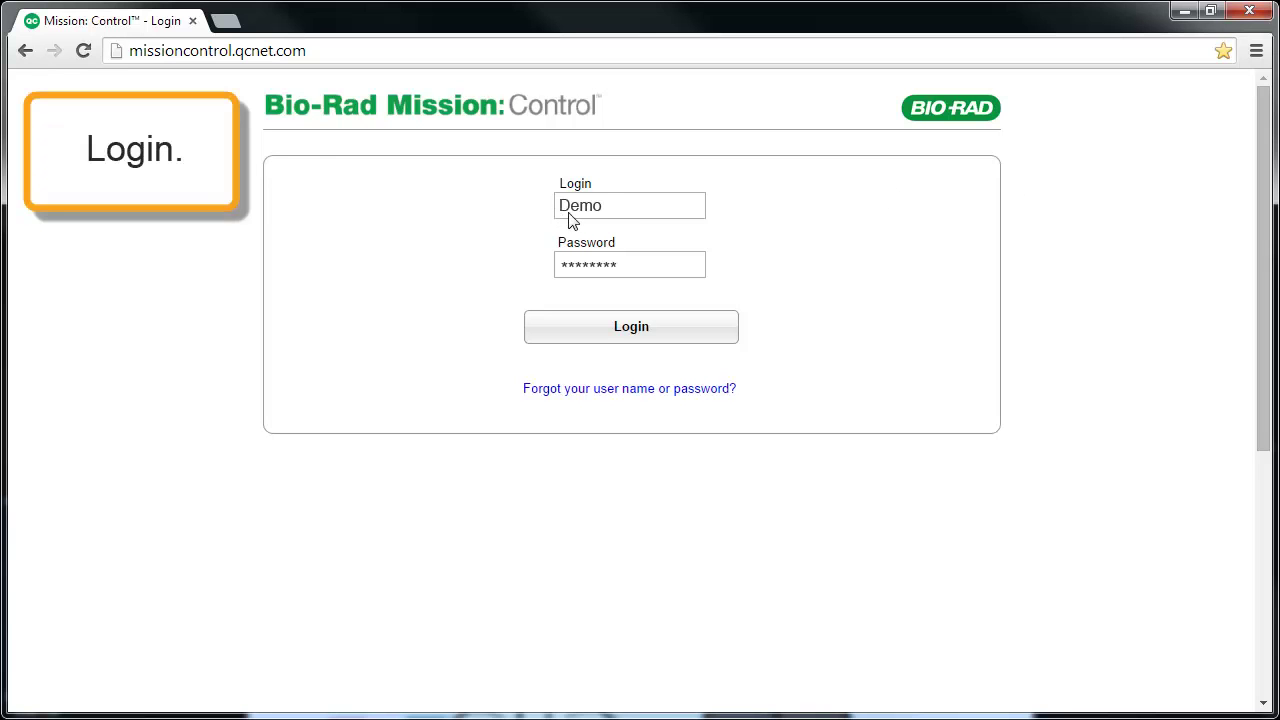
Log in to Mission:Control with the entered login name and password.
left_click(603, 337)
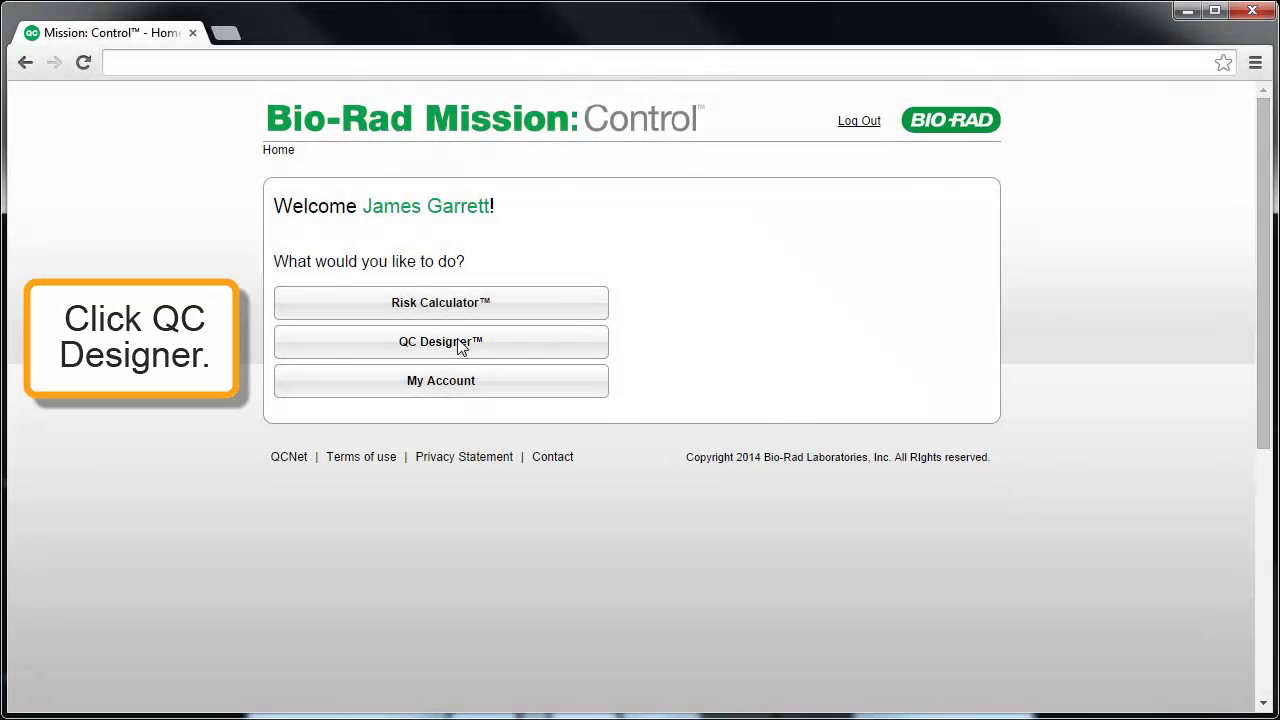
Launch QC Designer from the home page using Step-By-Step Entry.
left_click(460, 345)
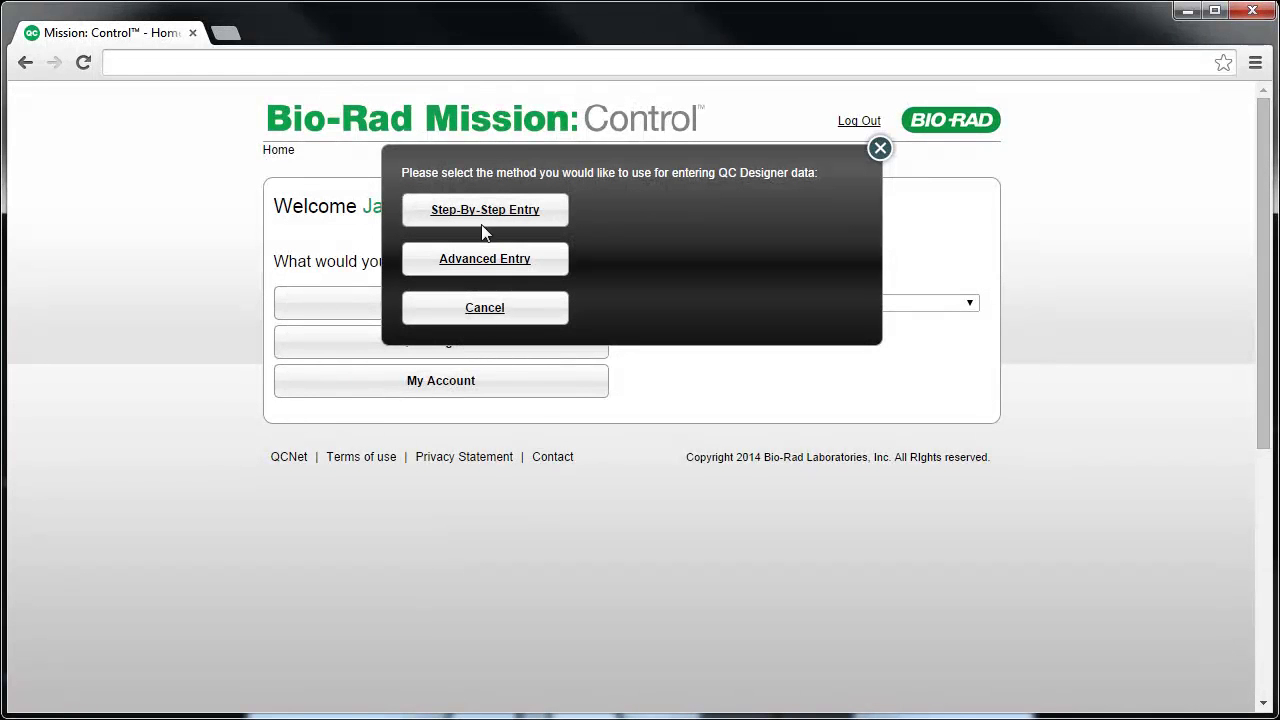
left_click(485, 220)
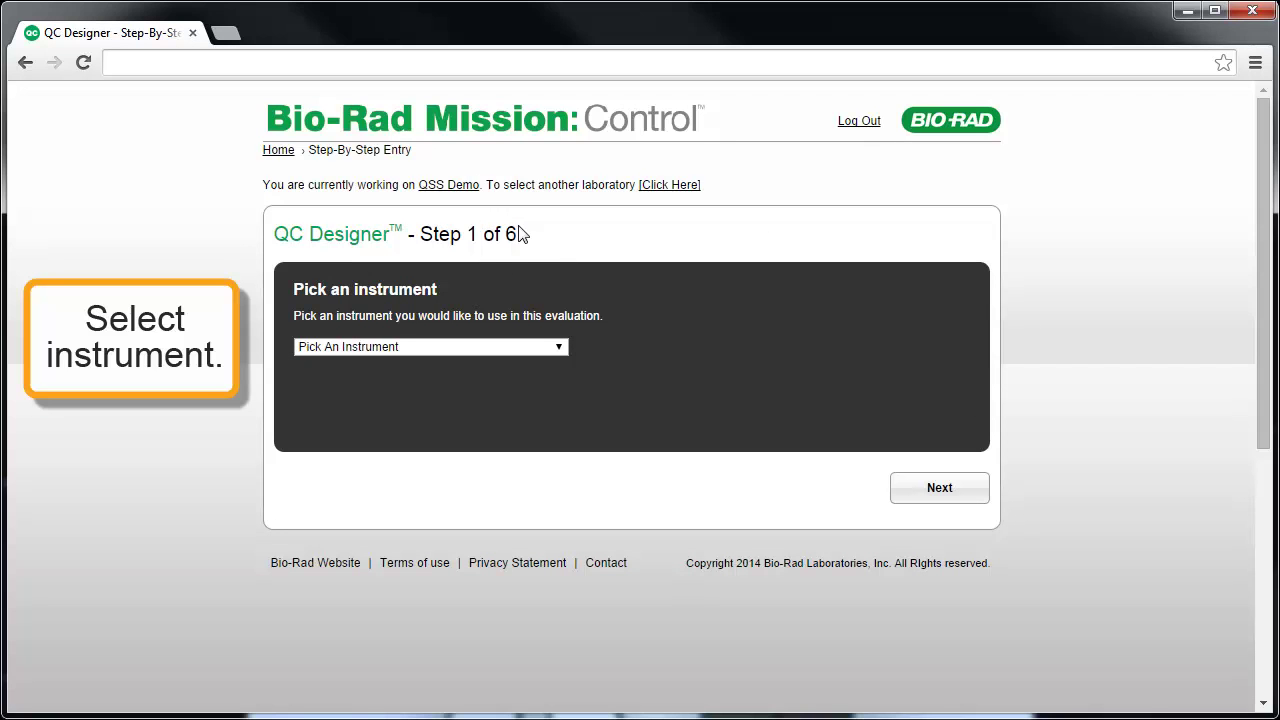
Pick Siemens Dimension Vista as the instrument and continue to step 2.
left_click(557, 347)
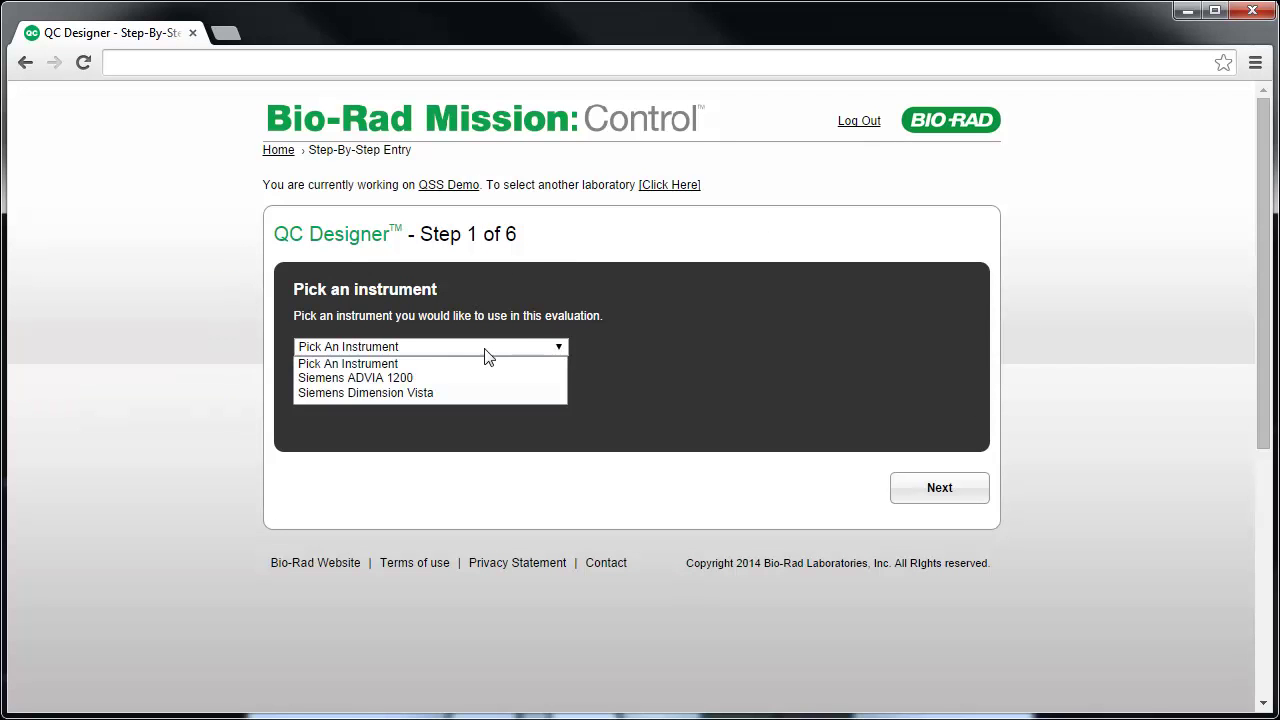
left_click(420, 394)
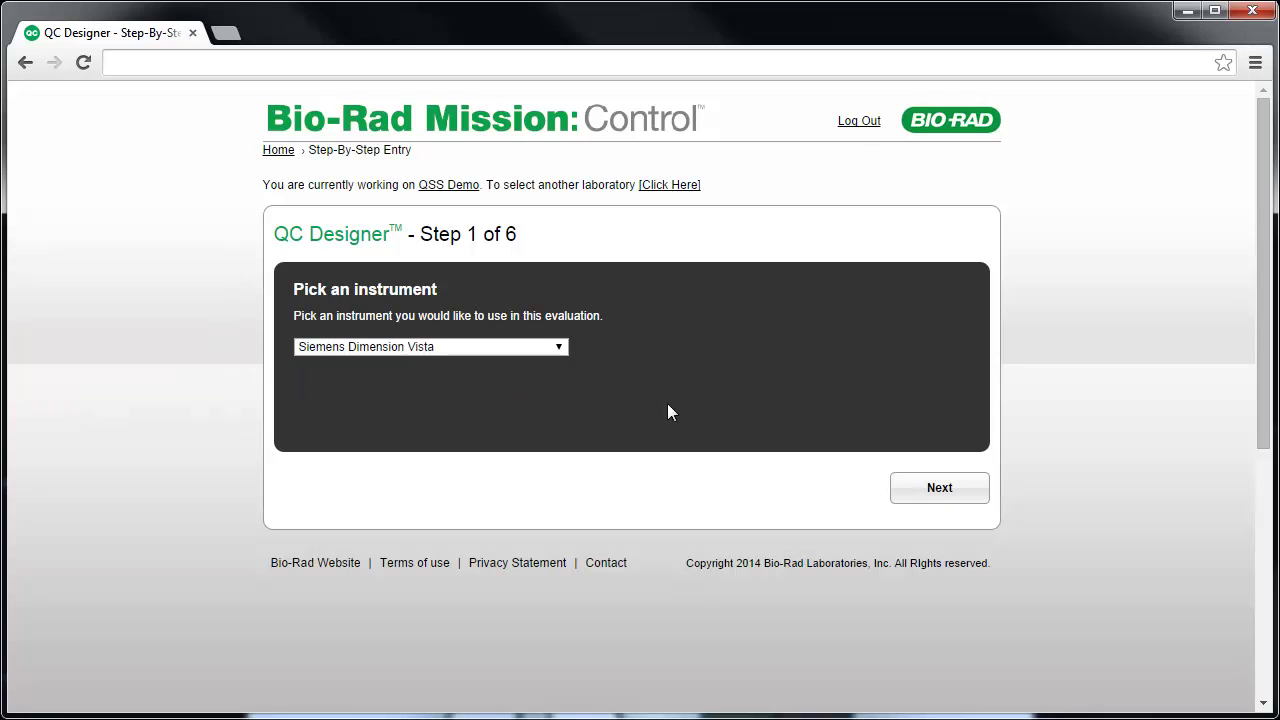
left_click(906, 494)
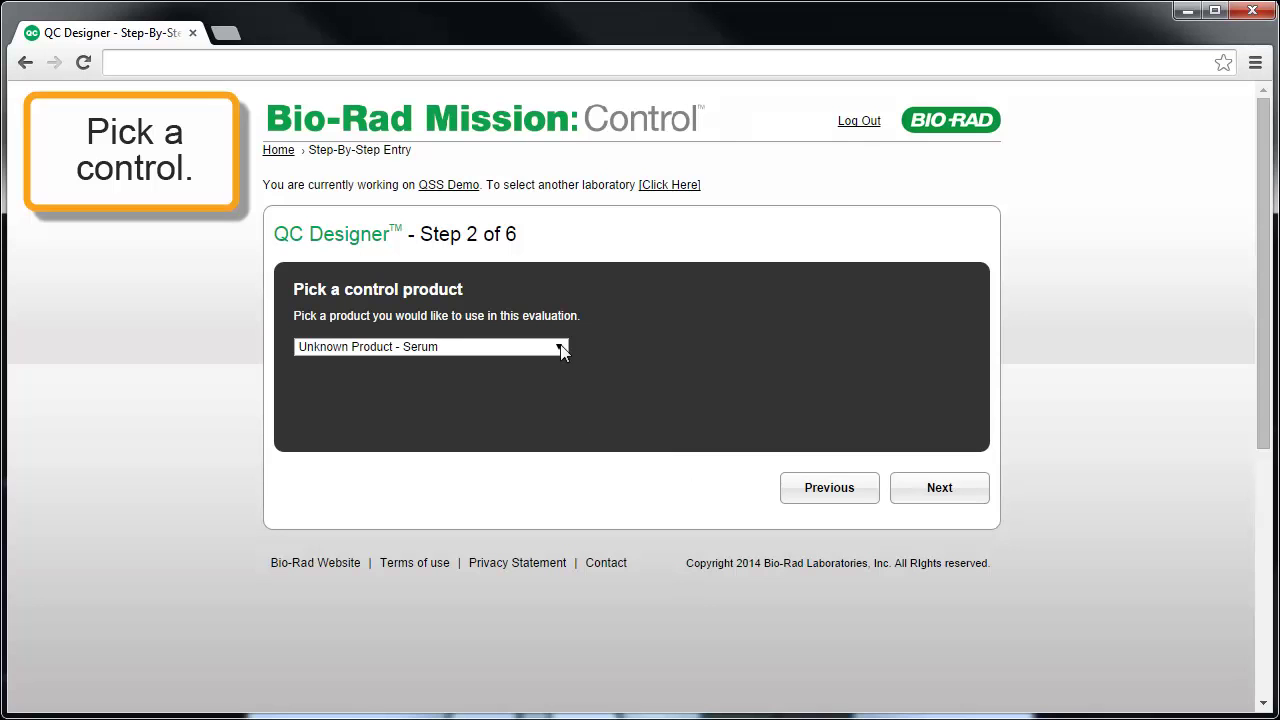
Select Unknown Product - Serum as the control product and continue to step 3.
left_click(518, 350)
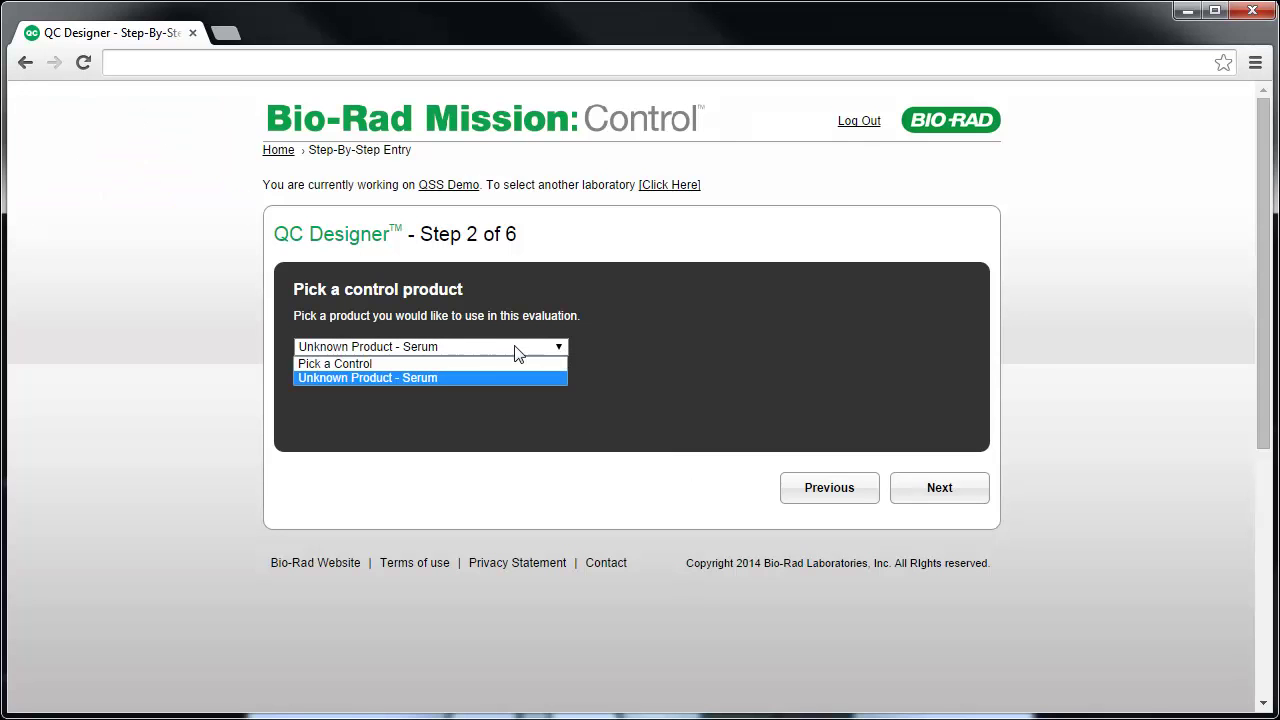
left_click(440, 377)
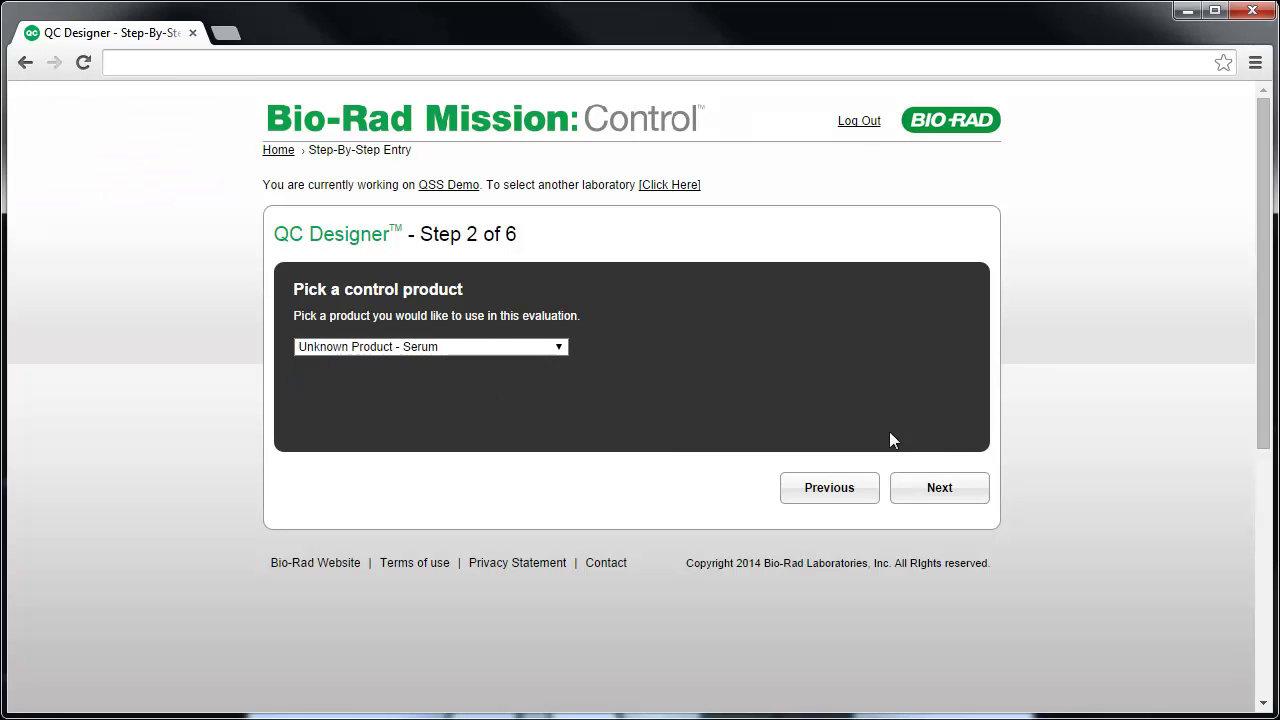
left_click(939, 489)
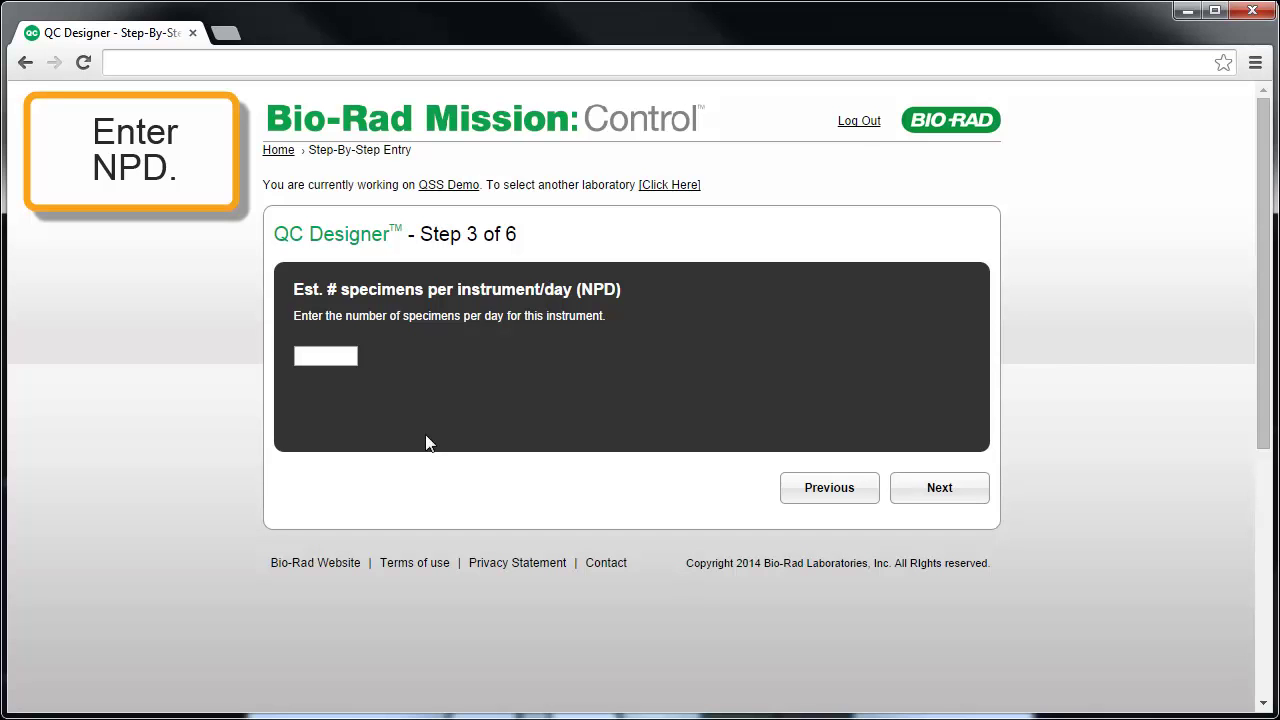
Enter 200 specimens per instrument per day and continue to step 4.
left_click(346, 358)
type("200")
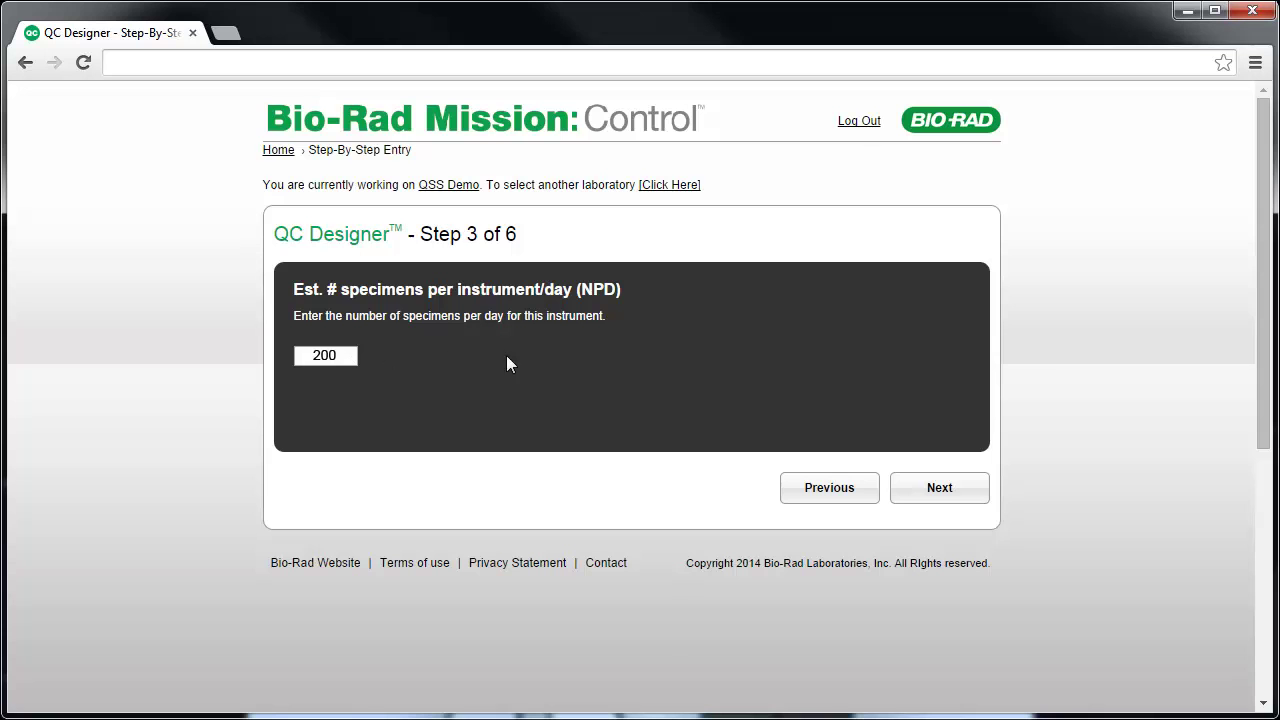
left_click(927, 499)
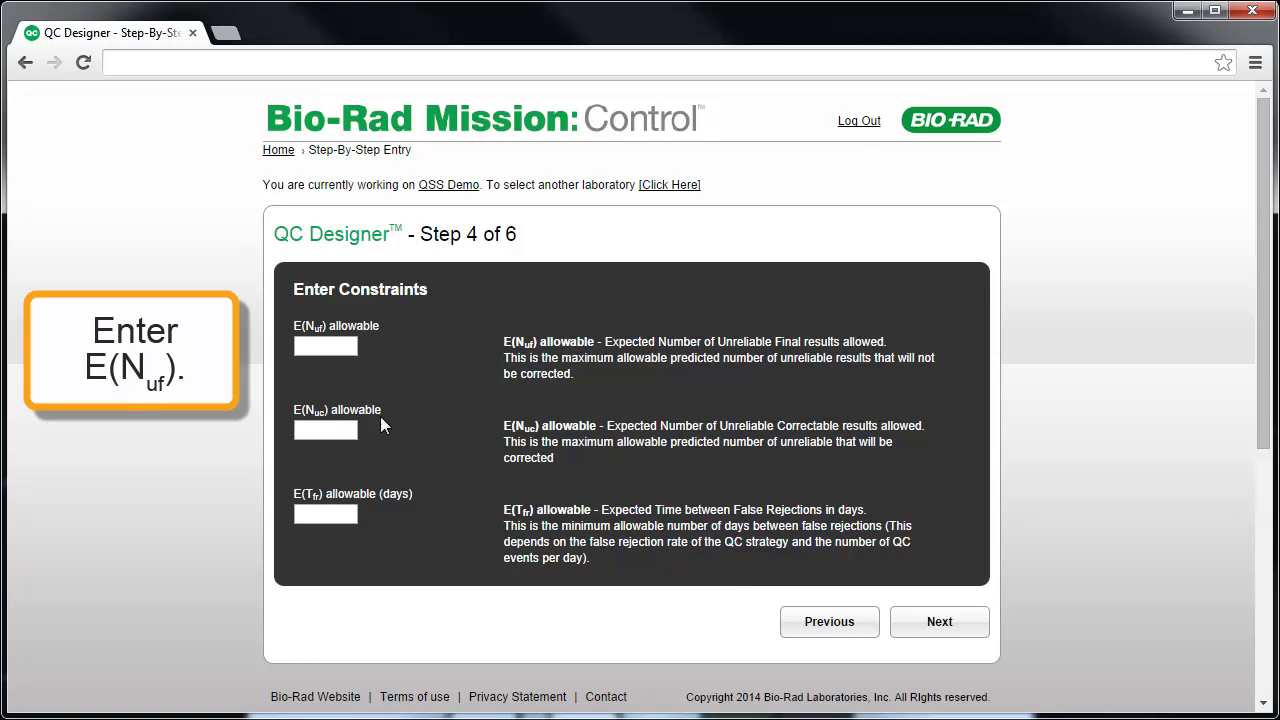
Enter allowable constraints E(Nuf) 5, E(Nuc) 20 and E(Tfr) 30 days, then continue.
left_click(337, 348)
type("5")
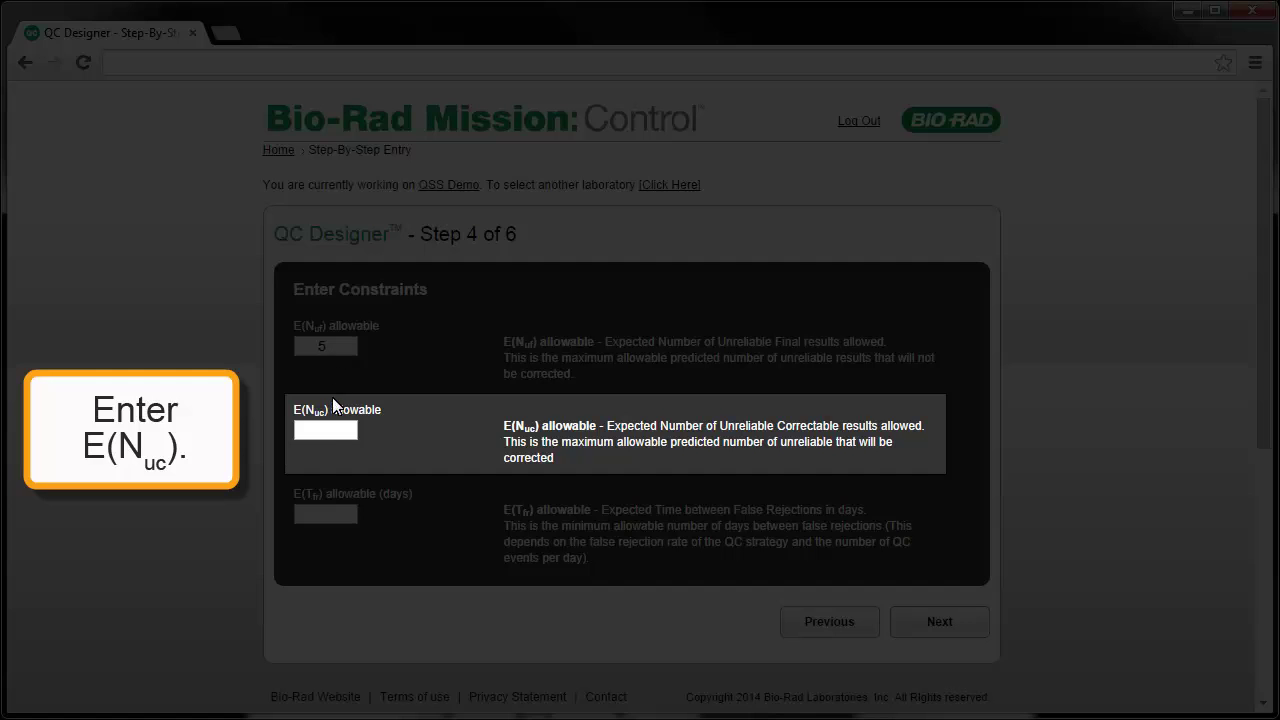
left_click(332, 428)
type("20")
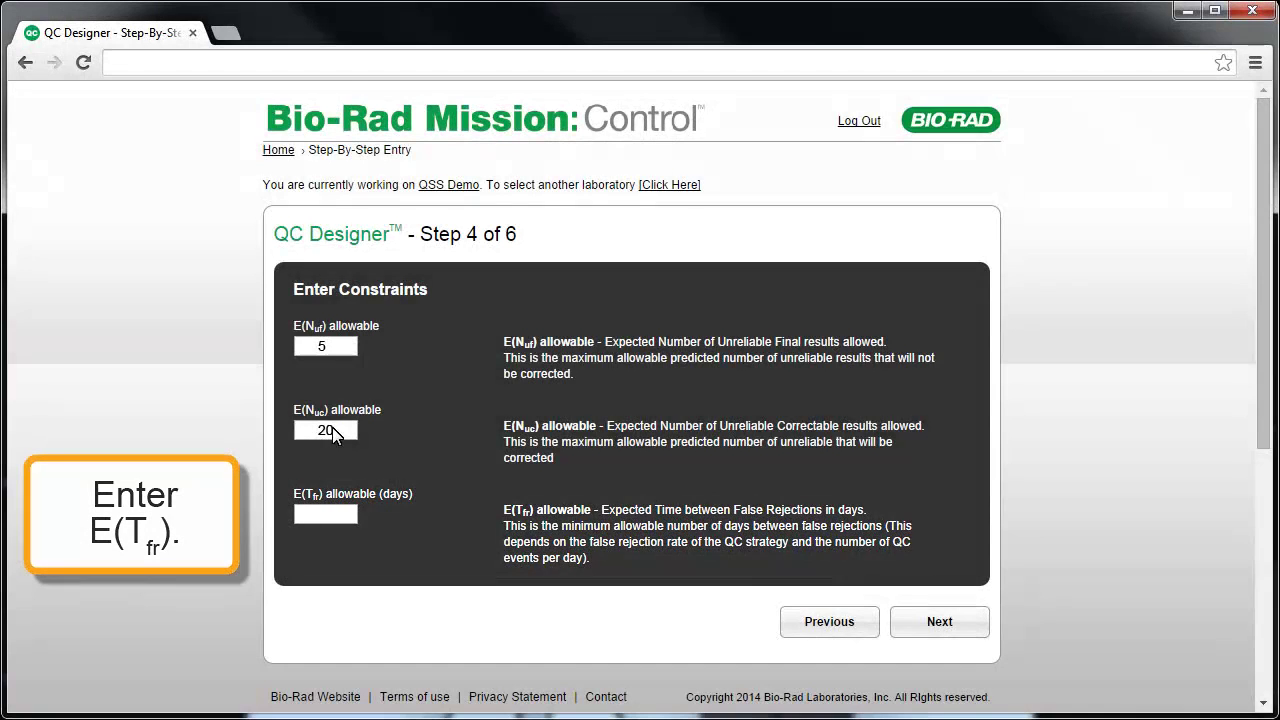
left_click(340, 519)
type("30")
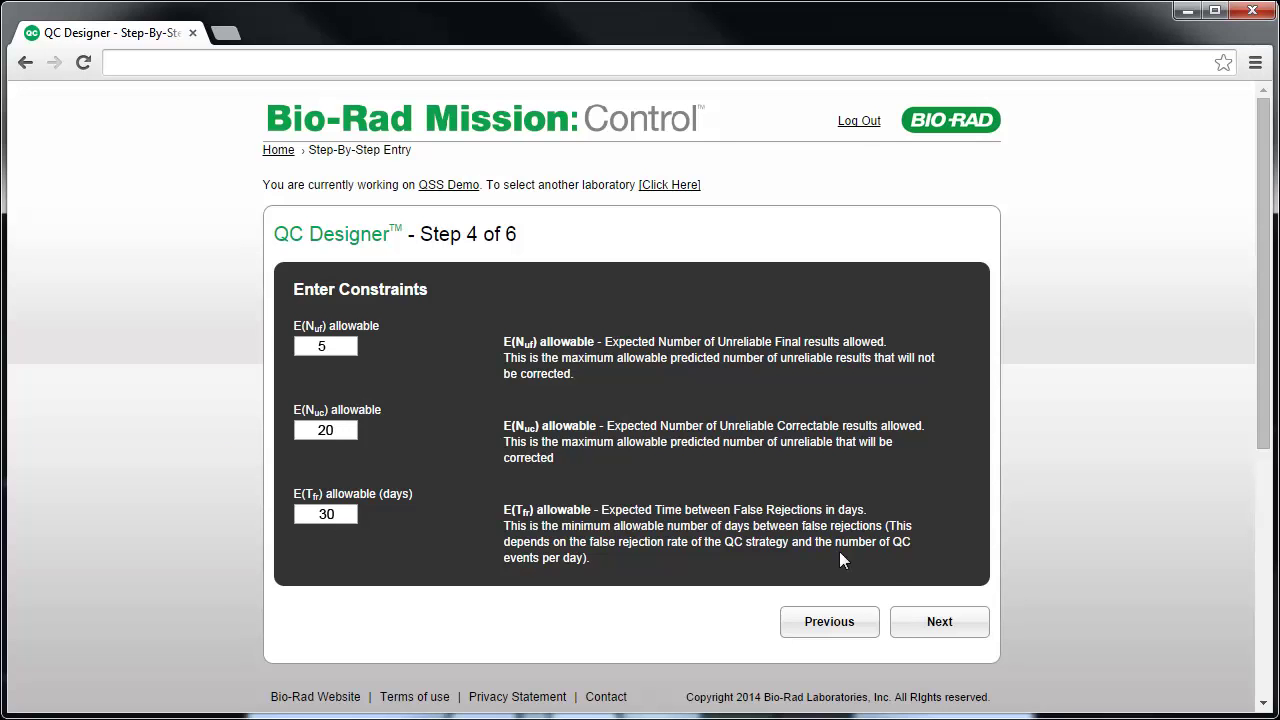
left_click(938, 622)
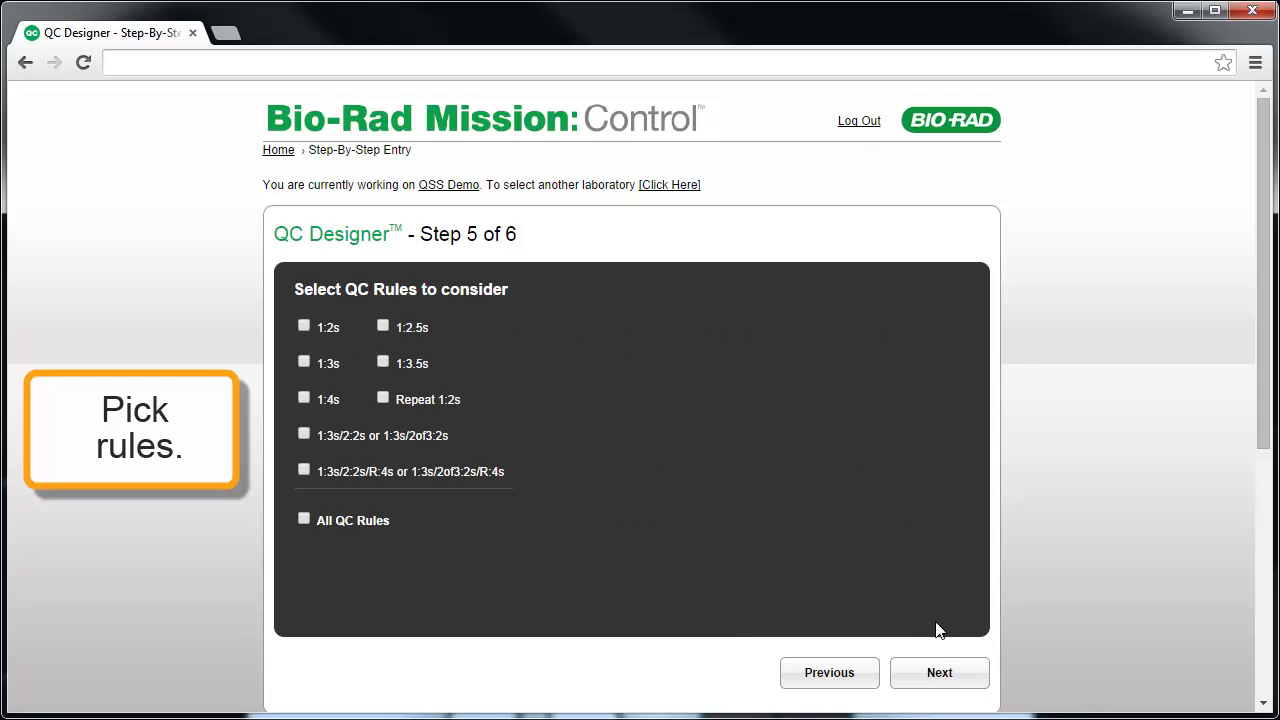
Select all QC rules except 1:2s and continue to step 6.
left_click(304, 519)
left_click(304, 326)
left_click(945, 676)
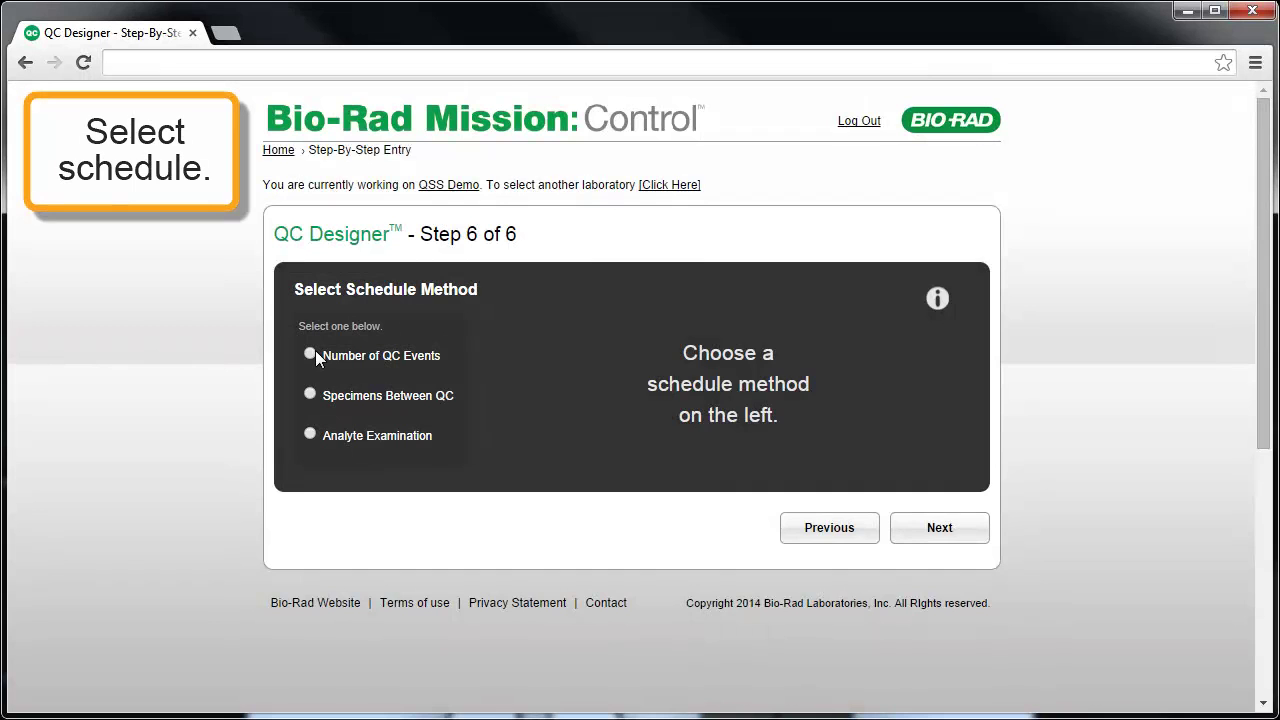
Schedule by Number of QC Events with entries 1, 2, 3 and open the Input Summary.
left_click(312, 354)
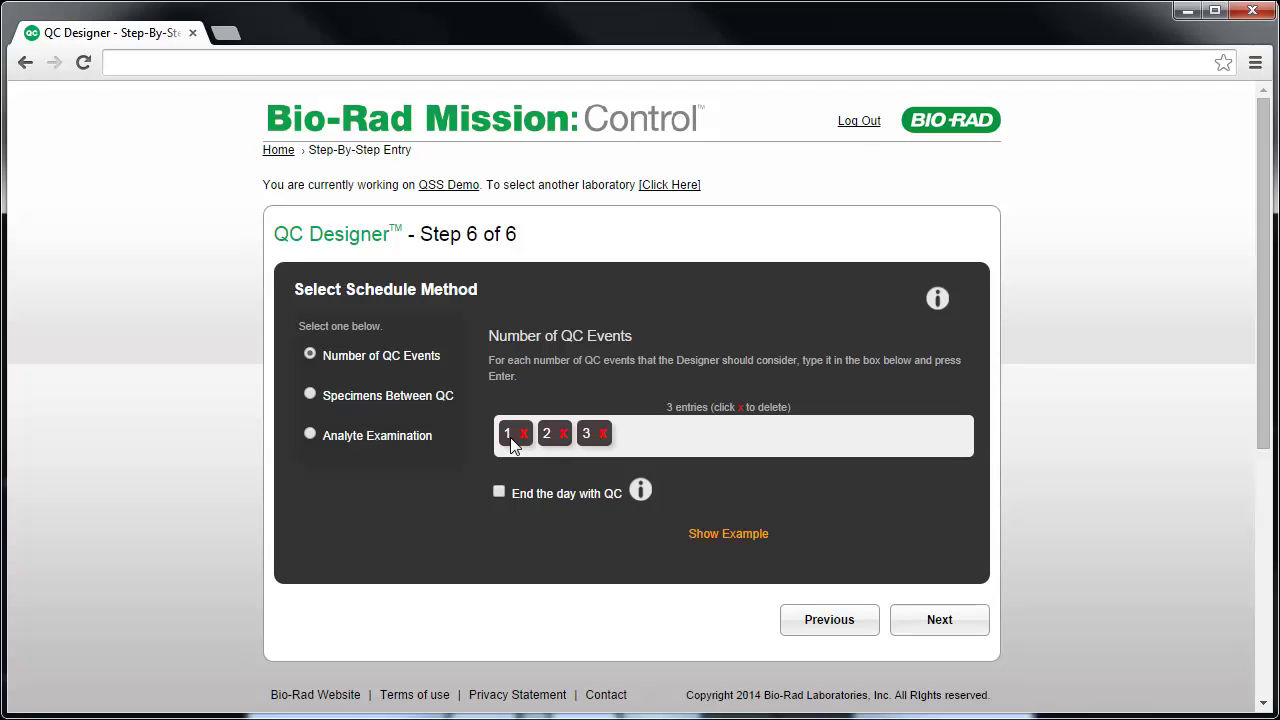
left_click(498, 493)
left_click(934, 628)
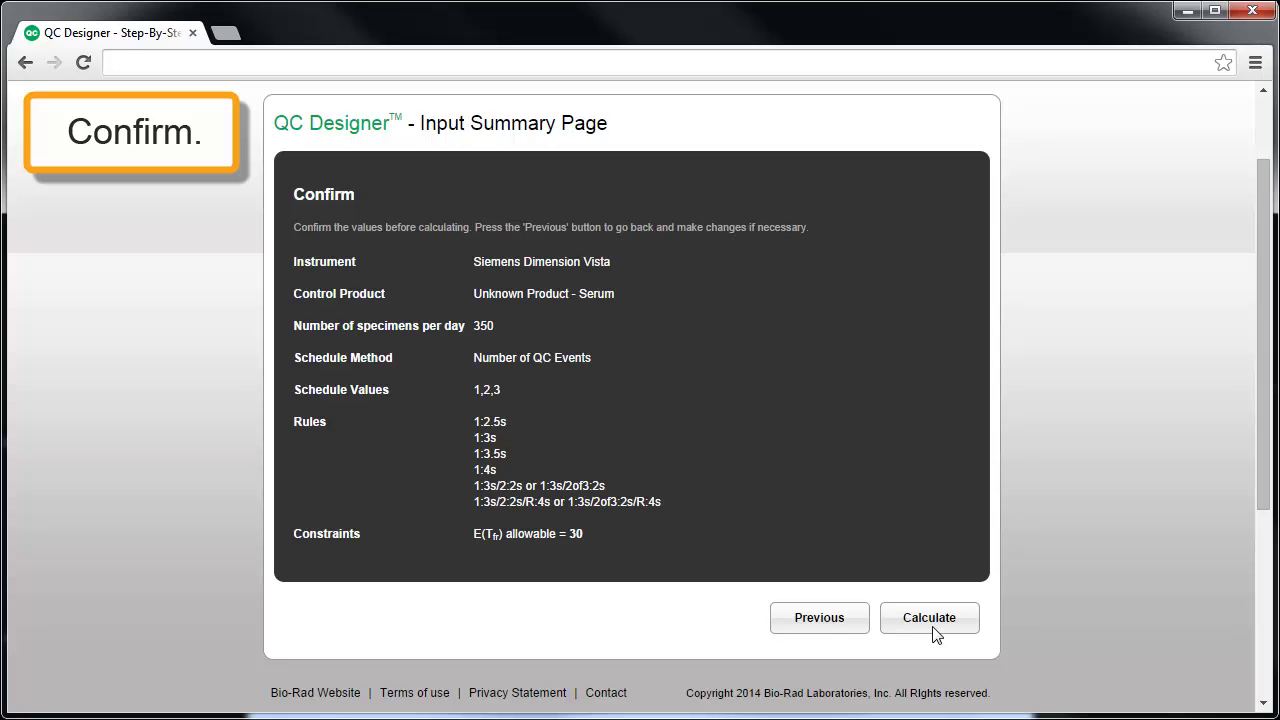
Calculate QC strategies from the Input Summary into the Work In Progress table.
left_click(932, 627)
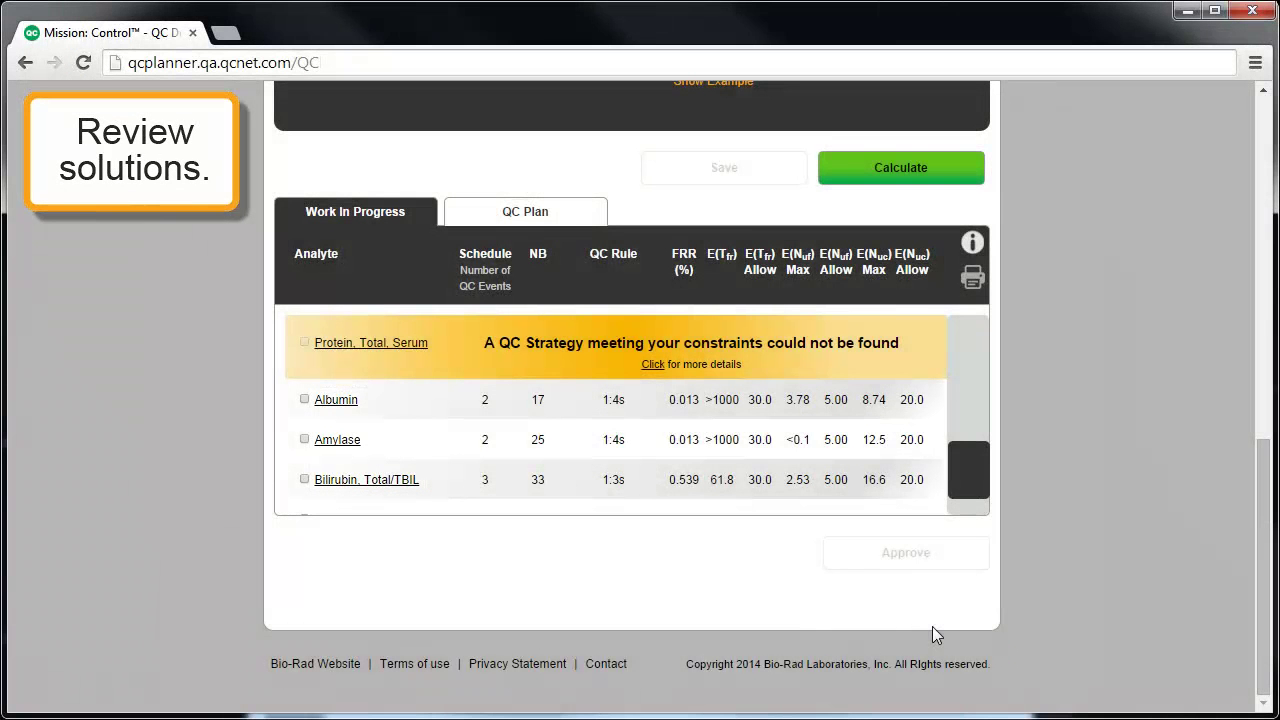
Tick the Albumin 1:4s strategy in the Work In Progress table for approval.
left_click(305, 399)
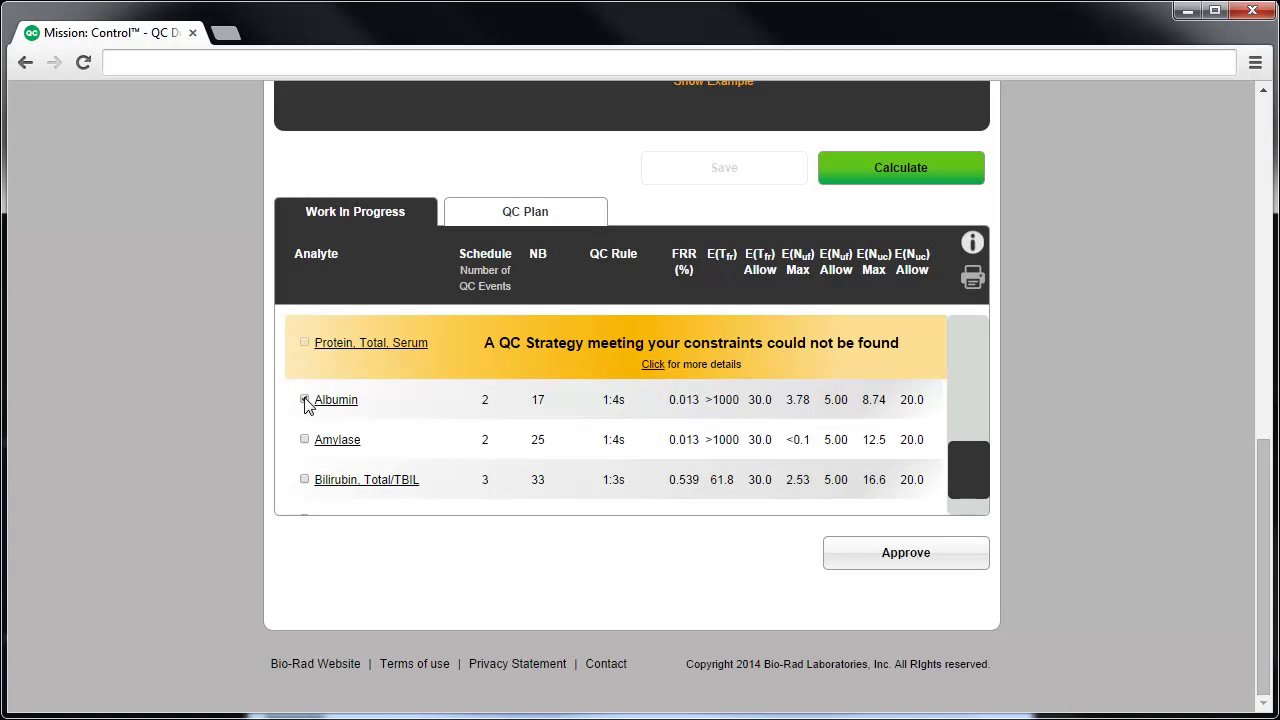
left_click(304, 400)
left_click(364, 343)
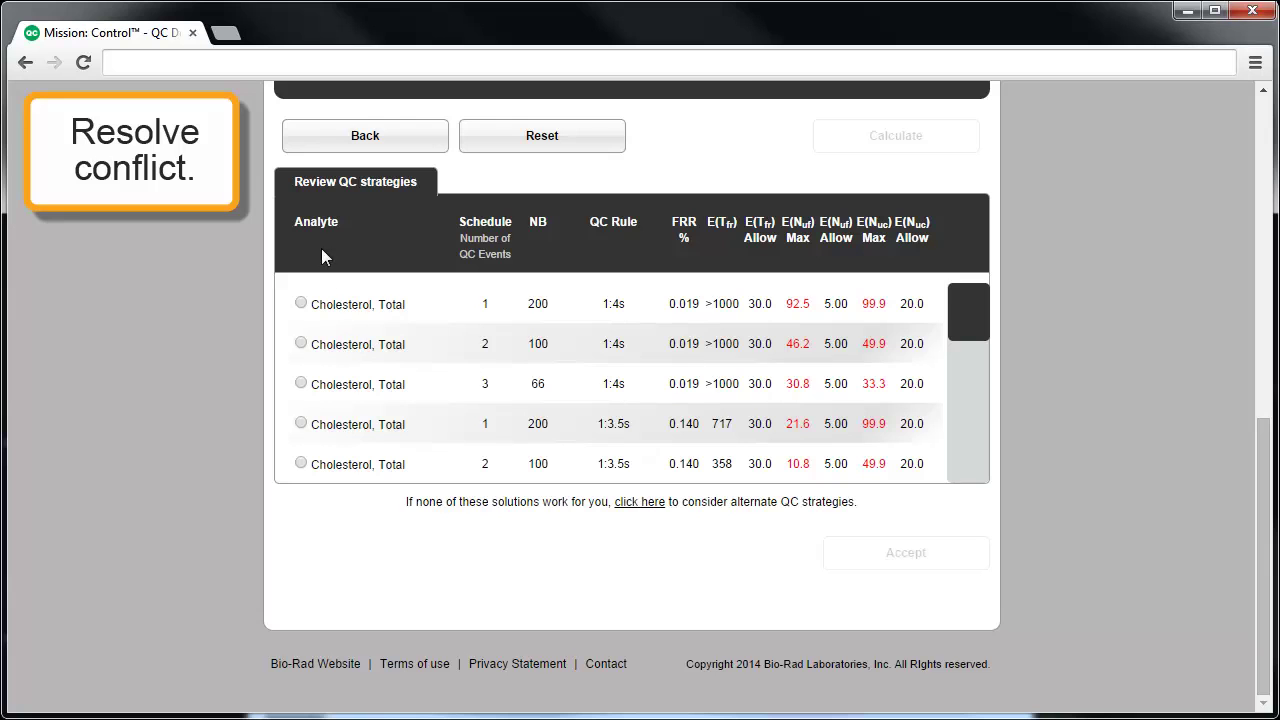
left_click(317, 141)
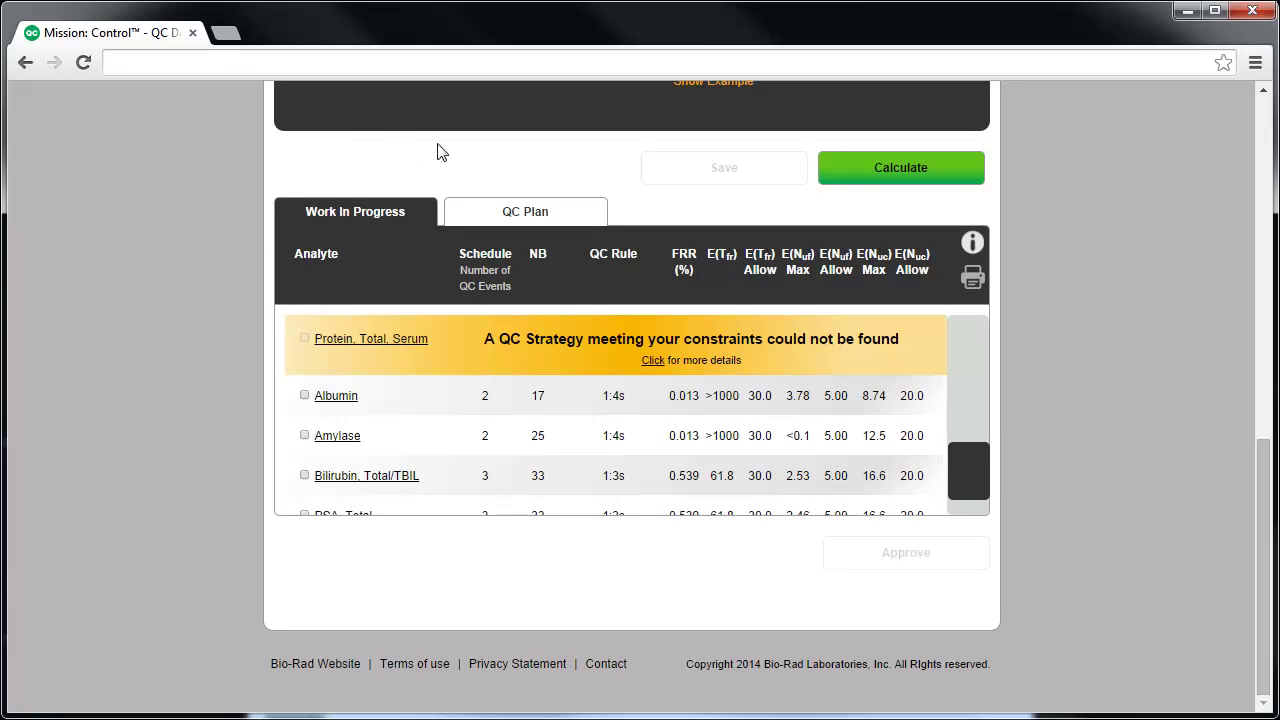
Show the QC Plan with 1:4s rules for CK, Albumin, Amylase, Bilirubin and Troponin-I.
left_click(535, 212)
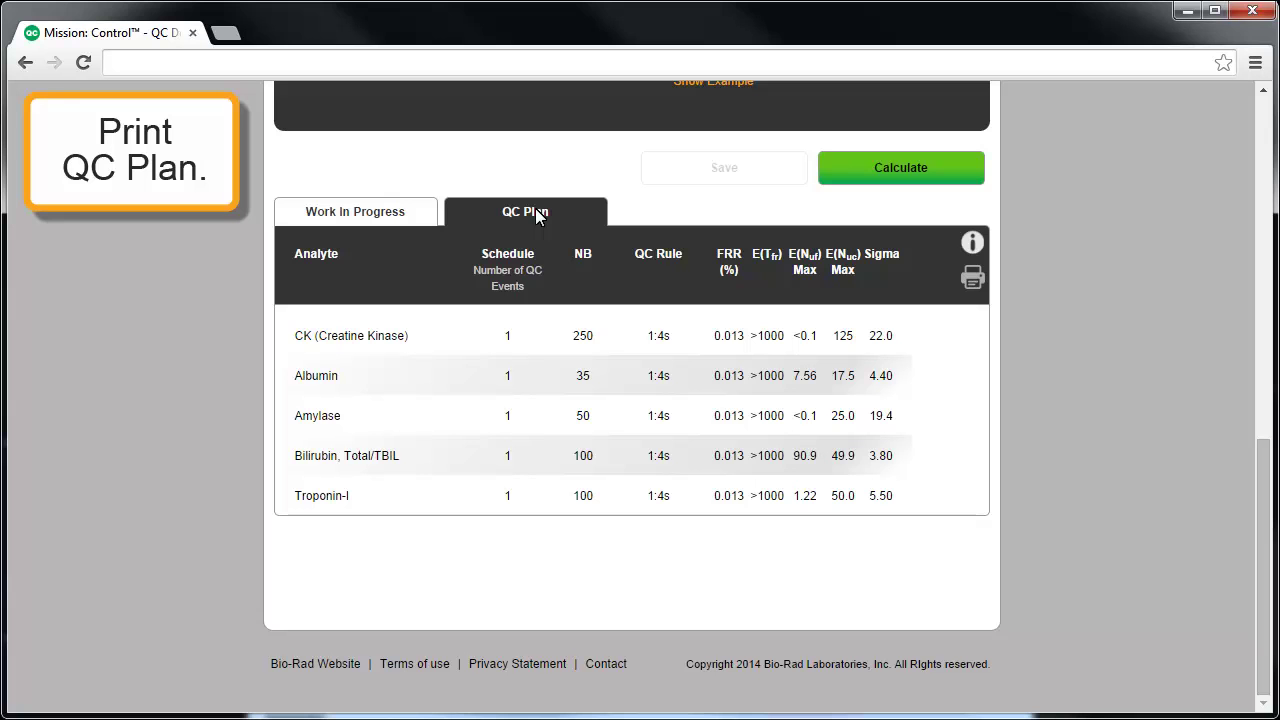
Generate the QC Plan PDF report, review it, and close the PDF window.
left_click(973, 285)
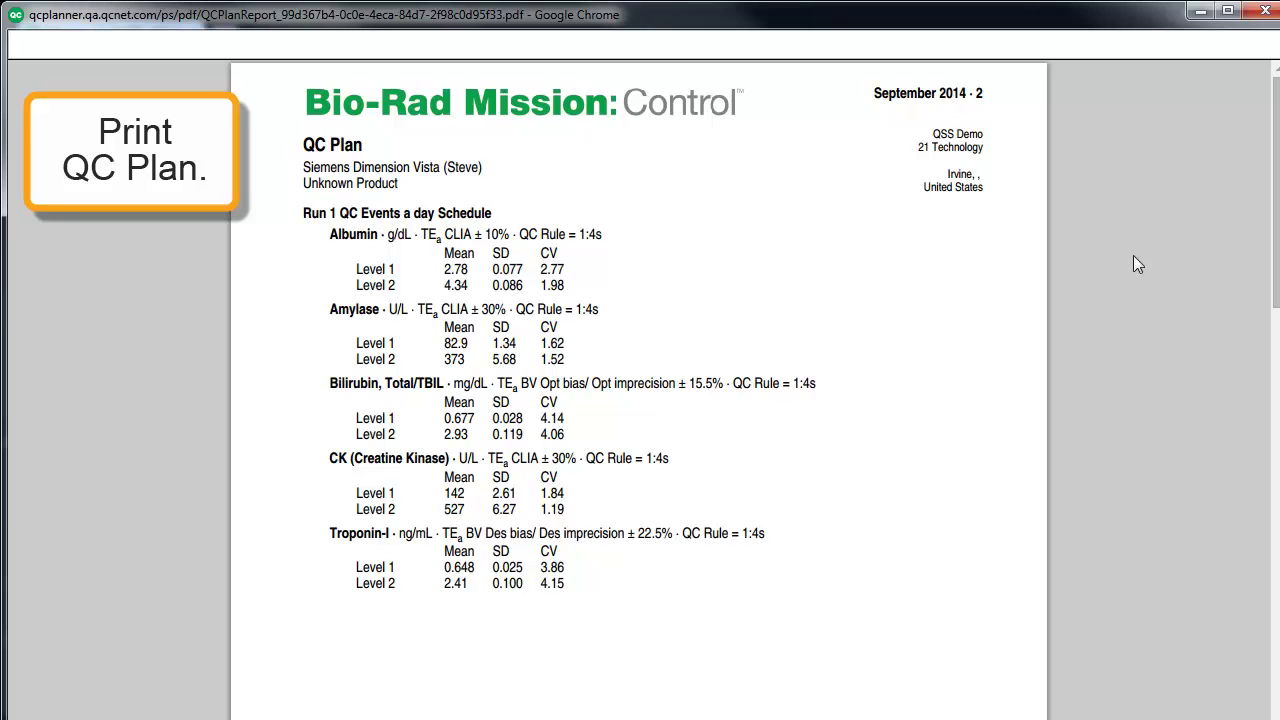
left_click(1265, 12)
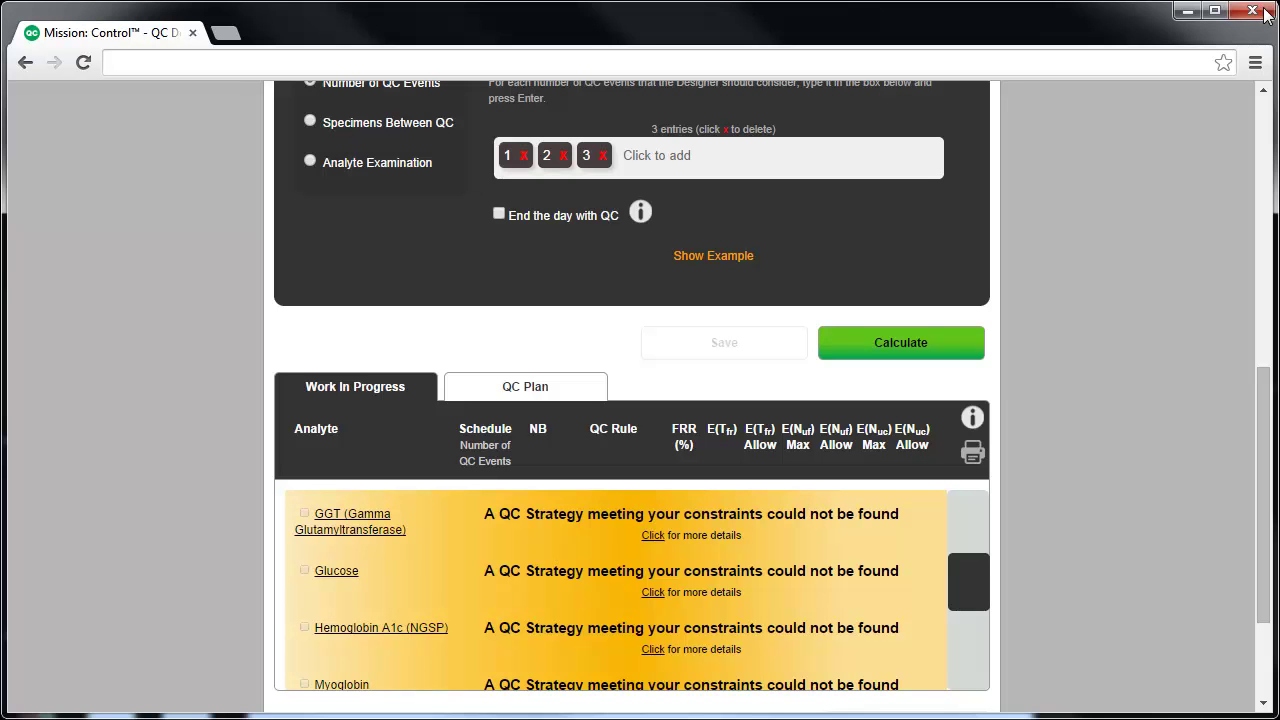